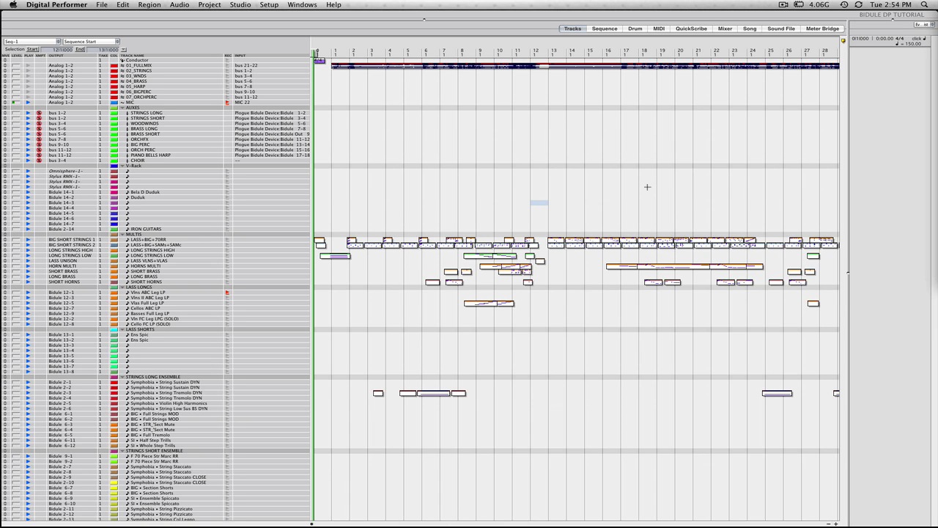
Close the About This Mac window and bring the Plogue Bidule patch to the front.
left_click(681, 188)
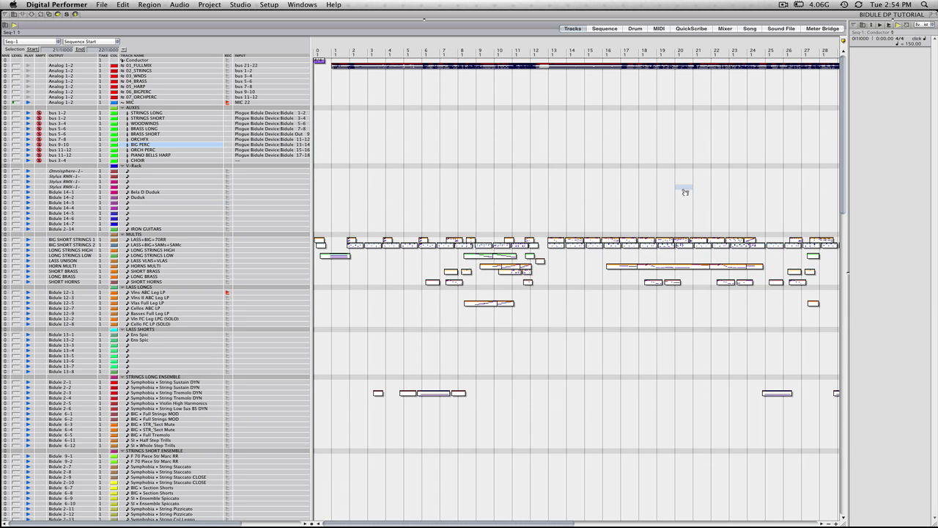
key("super+Tab")
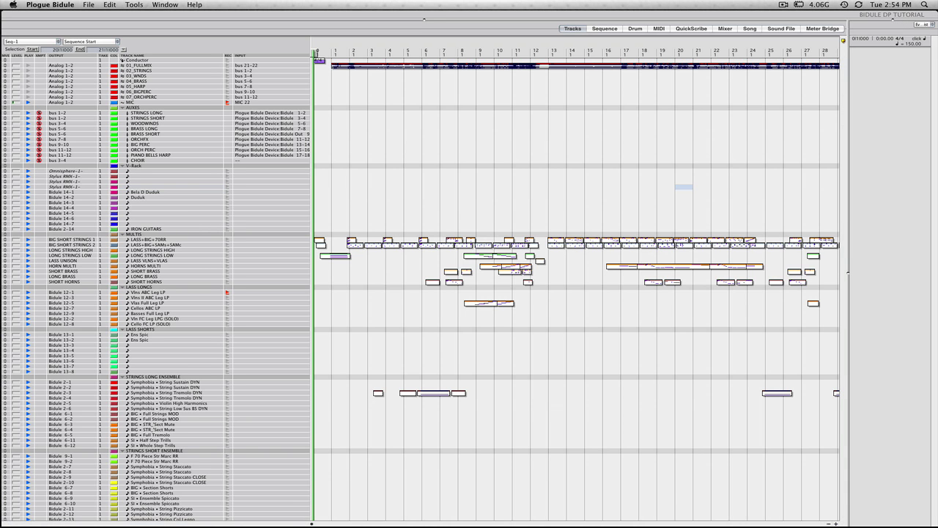
left_click_drag(937, 69, 547, 66)
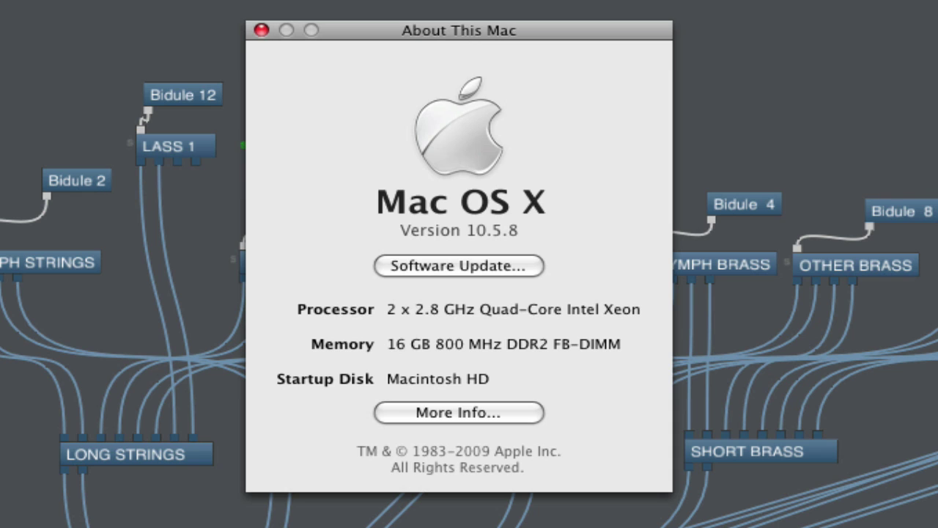
left_click(261, 30)
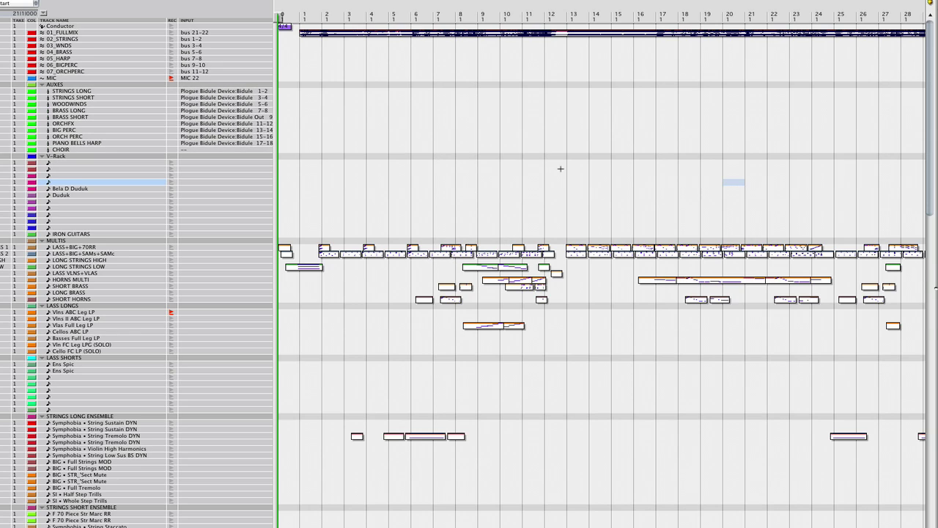
key("super+Tab")
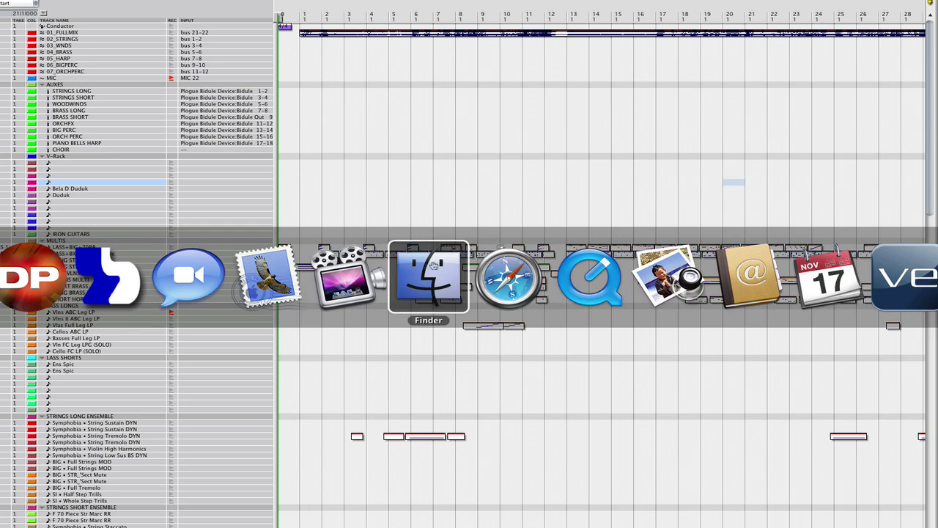
left_click(114, 282)
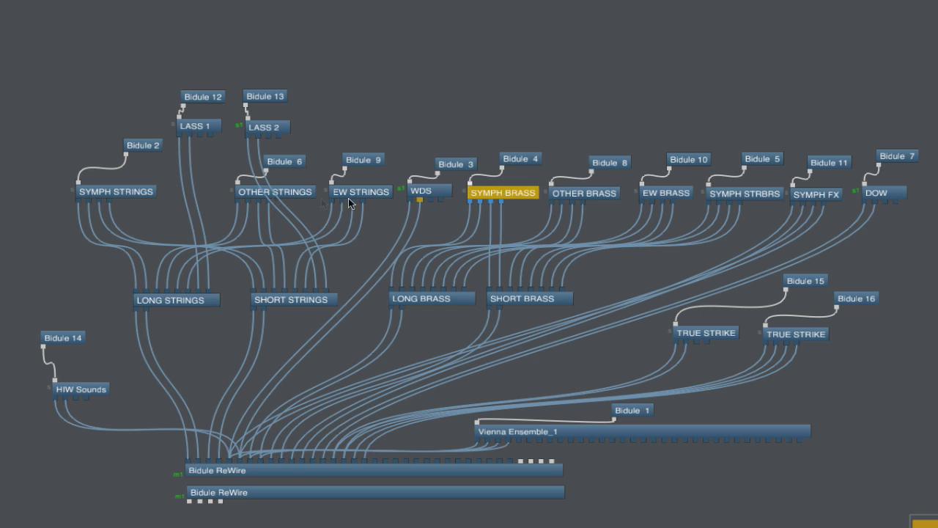
Open the SYMPH STRINGS Kontakt instance, review the instruments loaded in its multi rack, and close it.
left_click(296, 190)
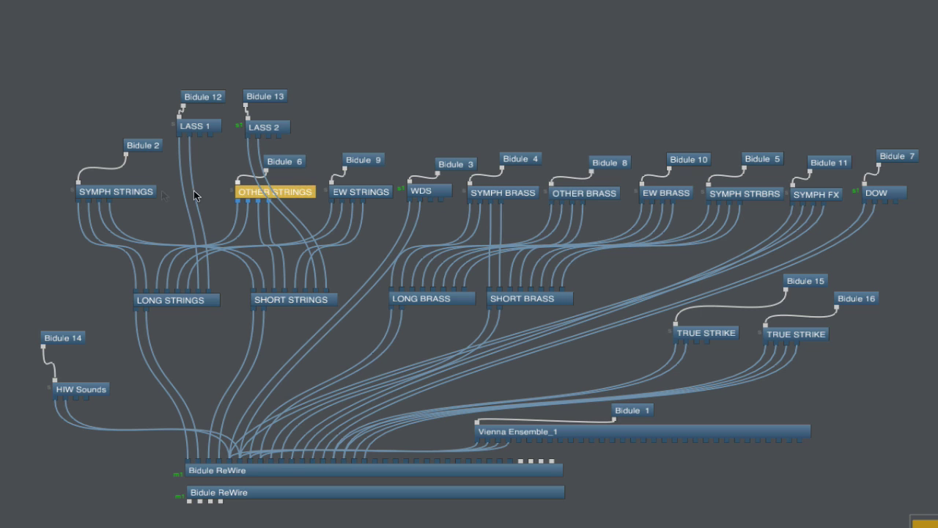
double_click(112, 193)
scroll(607, 308, "down", 1)
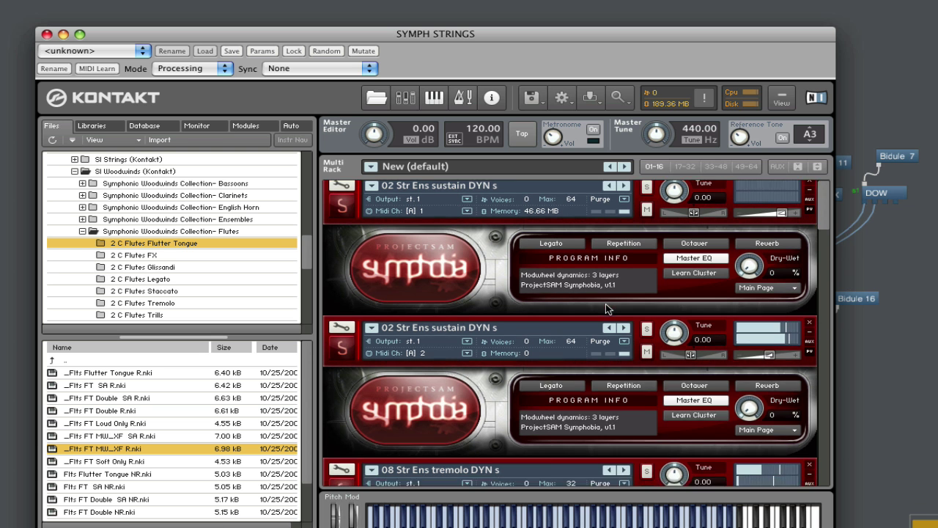
scroll(606, 309, "down", 4)
left_click(46, 34)
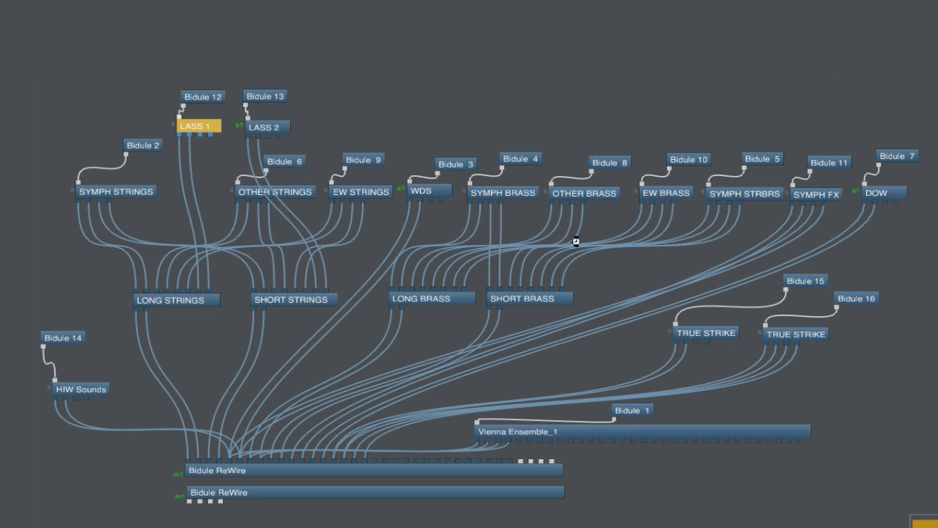
Review the instruments loaded in the LASS 1 Kontakt and in the TRUE STRIKE Kontakt fed by Bidule 15, closing each window.
left_click_drag(937, 6, 458, 7)
scroll(709, 239, "down", 10)
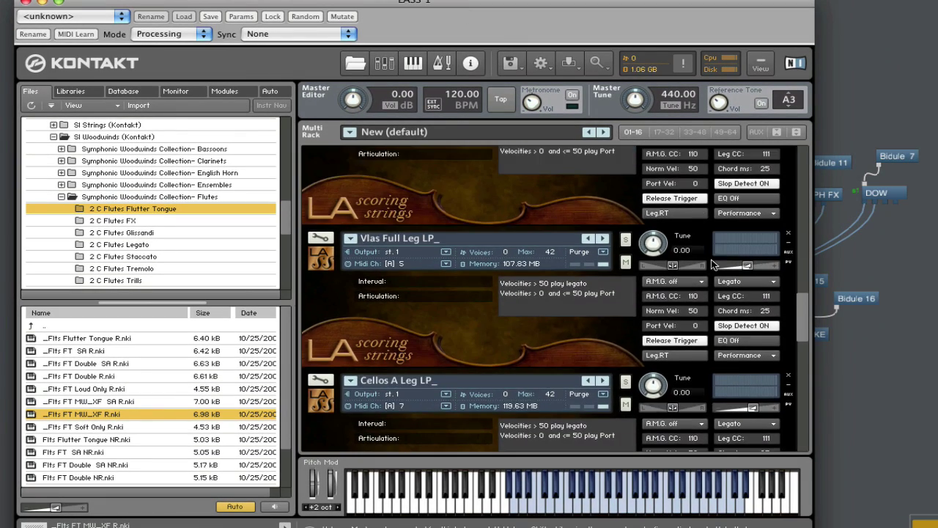
scroll(712, 263, "down", 10)
left_click_drag(804, 418, 804, 162)
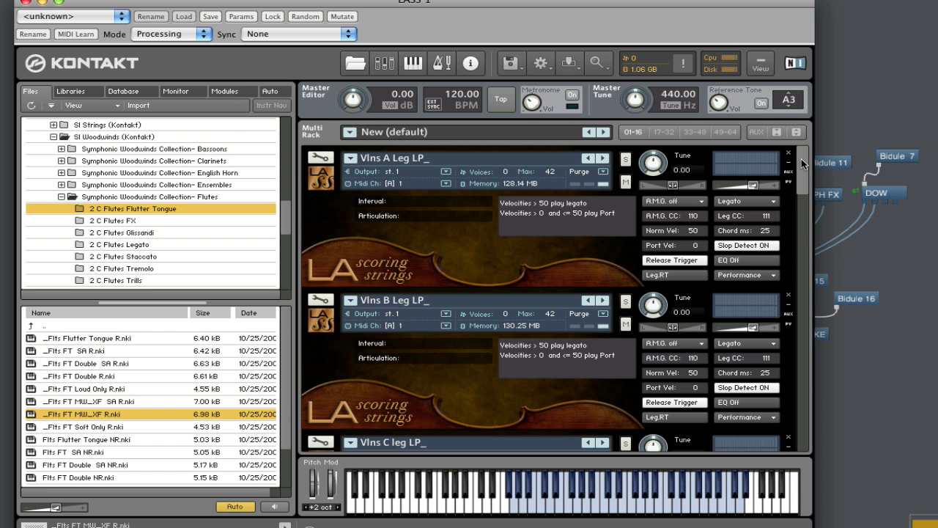
left_click_drag(804, 164, 798, 139)
left_click(25, 2)
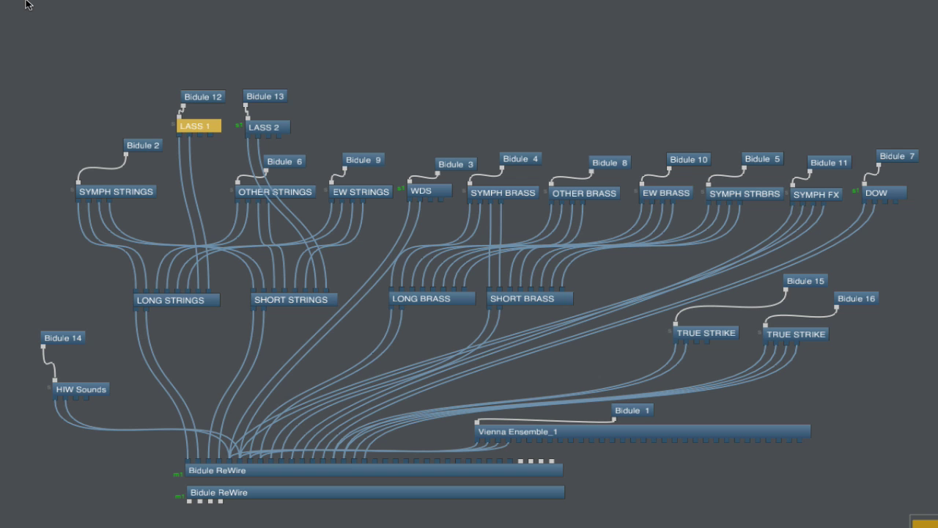
double_click(714, 334)
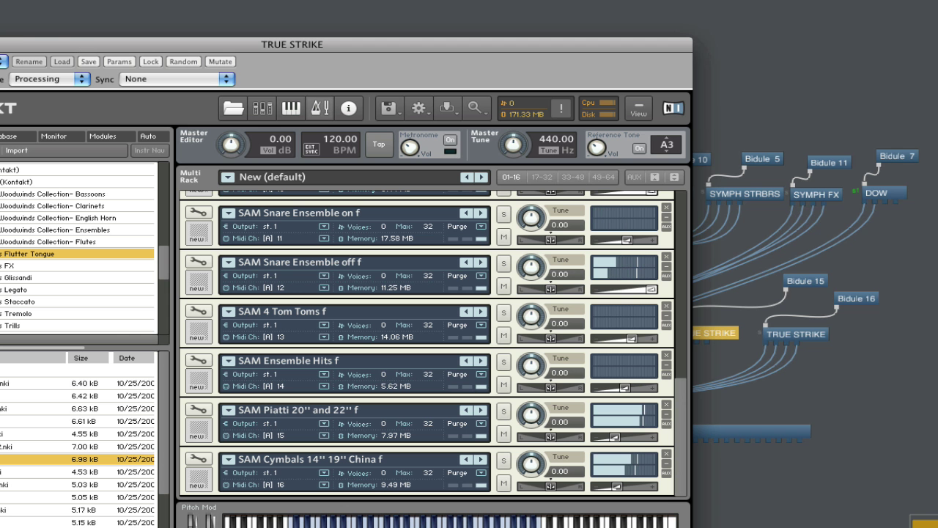
left_click(705, 402)
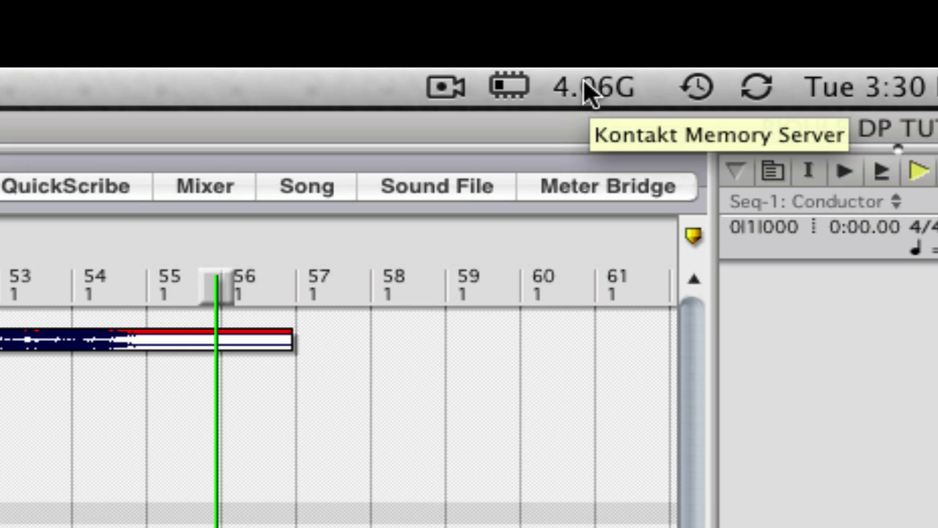
Check the Kontakt Memory Server's available options without choosing any of them.
left_click(585, 84)
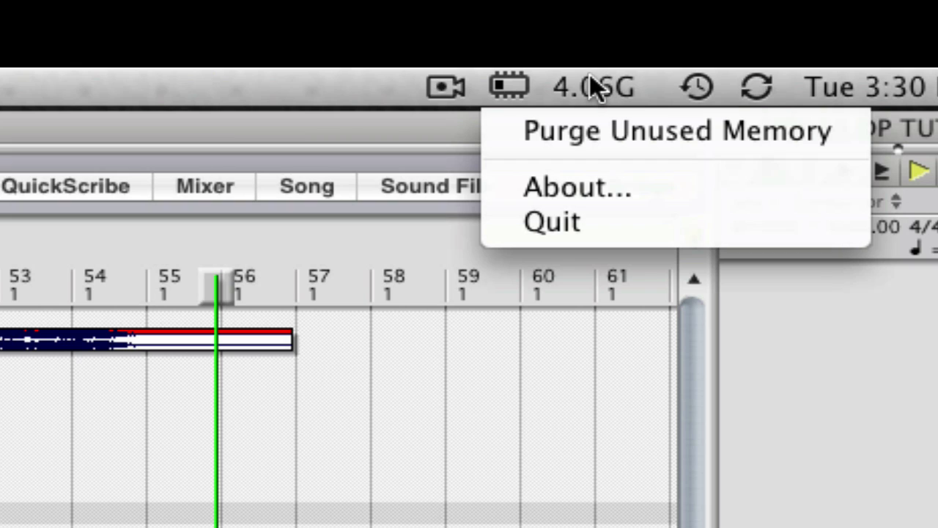
left_click(590, 76)
left_click(590, 76)
left_click(590, 77)
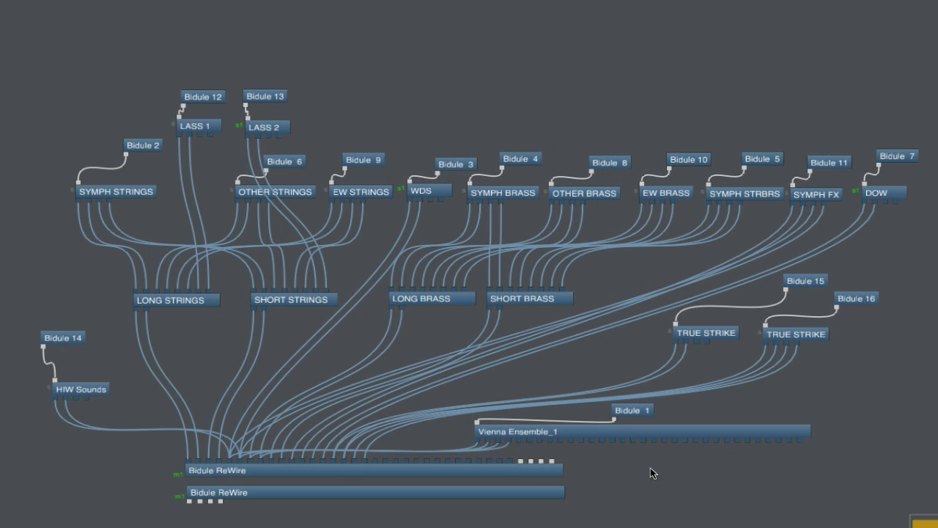
Open the DOW Kontakt instance, review its loaded instruments down to LPS Dramatic Evolved, and close it.
left_click(806, 280)
left_click(845, 264)
left_click(885, 190)
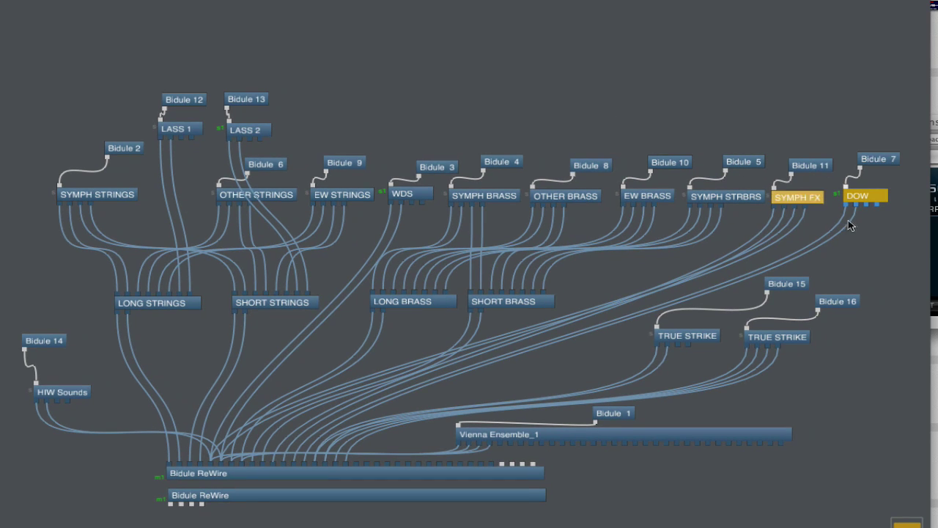
left_click(690, 194)
left_click(853, 196)
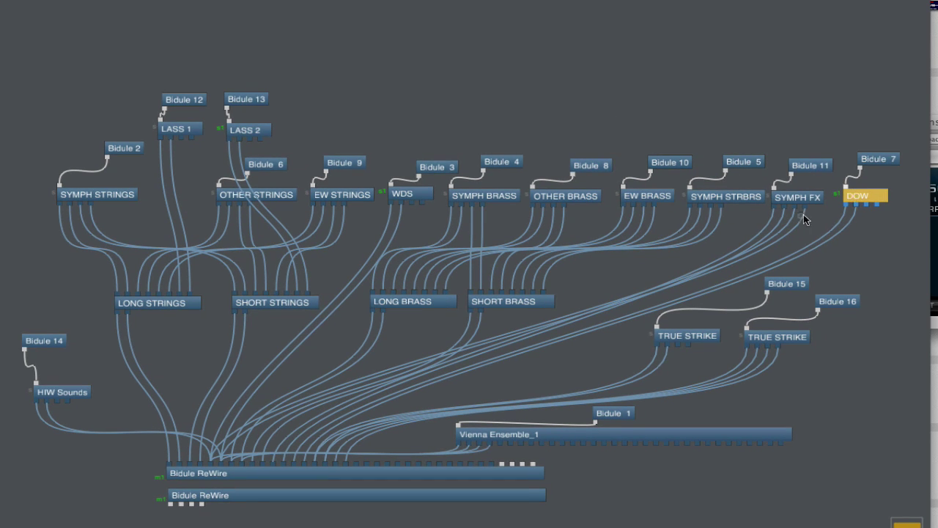
left_click_drag(937, 110, 515, 1)
scroll(809, 427, "down", 5)
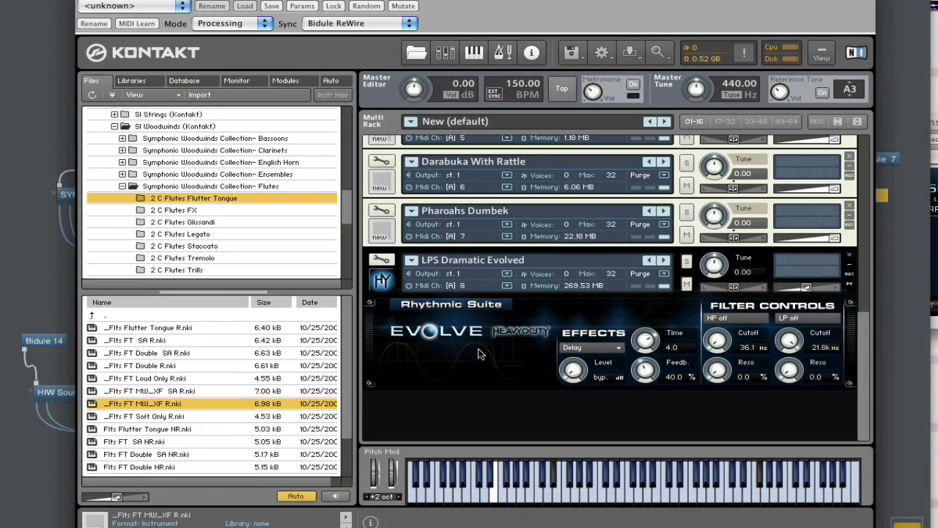
left_click(535, 255)
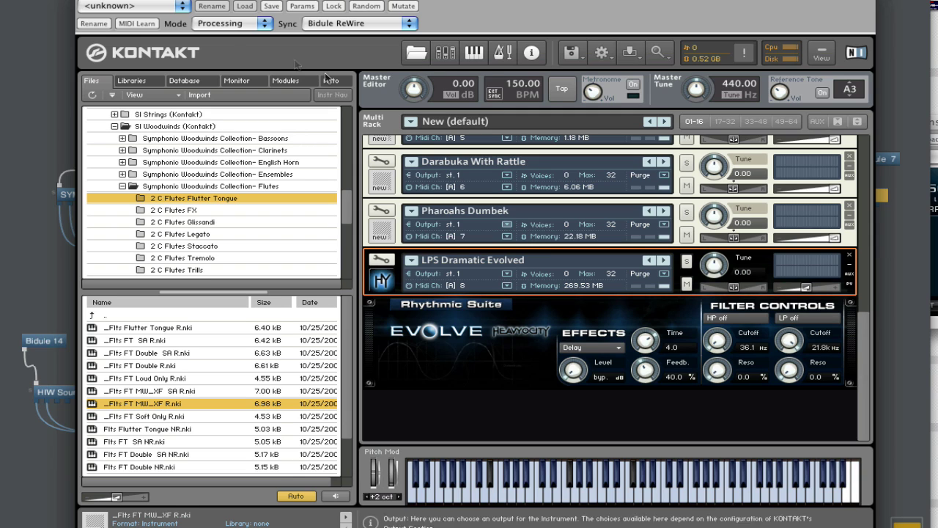
left_click(90, 1)
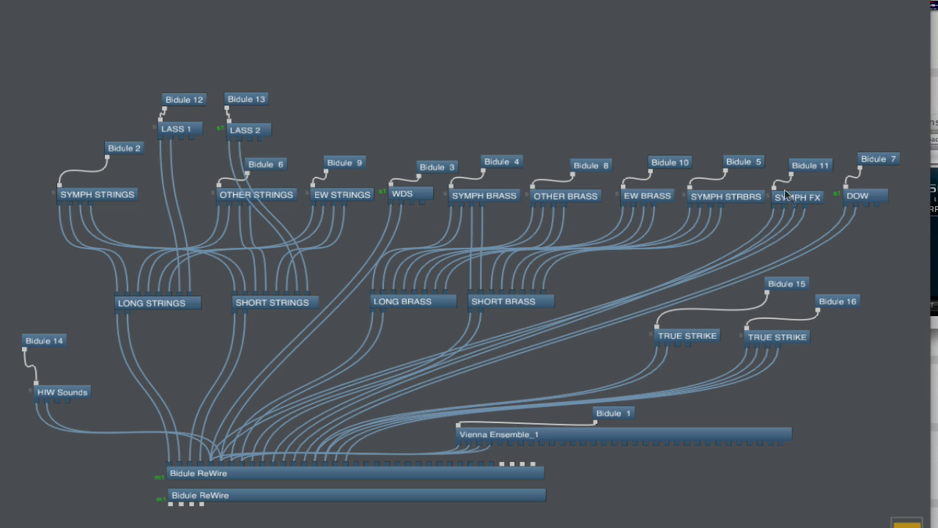
Check which sync source the DOW module is assigned to.
left_click(866, 193)
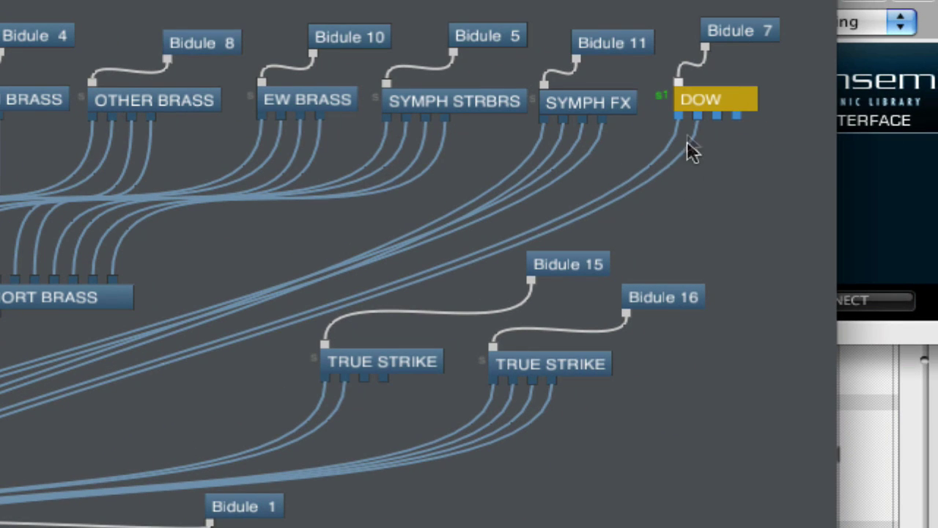
right_click(706, 92)
mouse_move(795, 515)
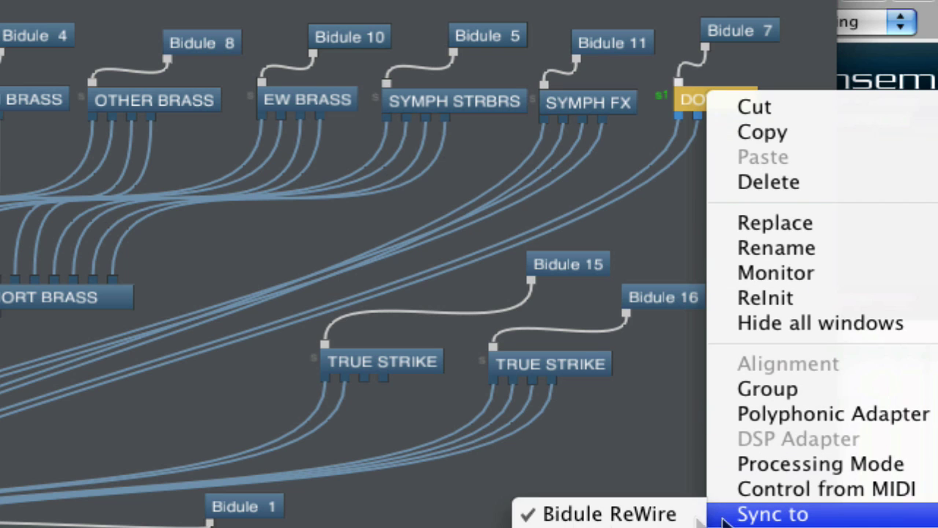
left_click(688, 222)
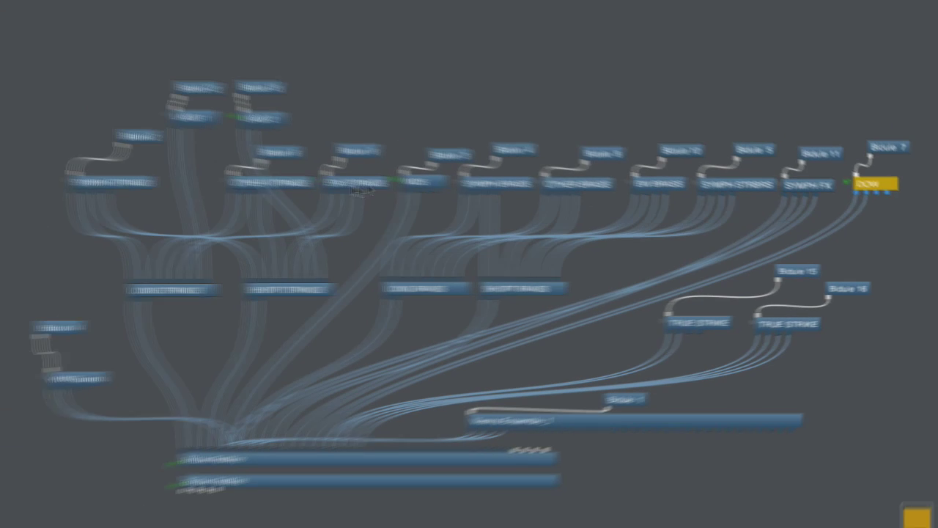
Examine the sync markers on the WDS, LASS 2 and DOW modules and on the upper Bidule ReWire module.
left_click(432, 186)
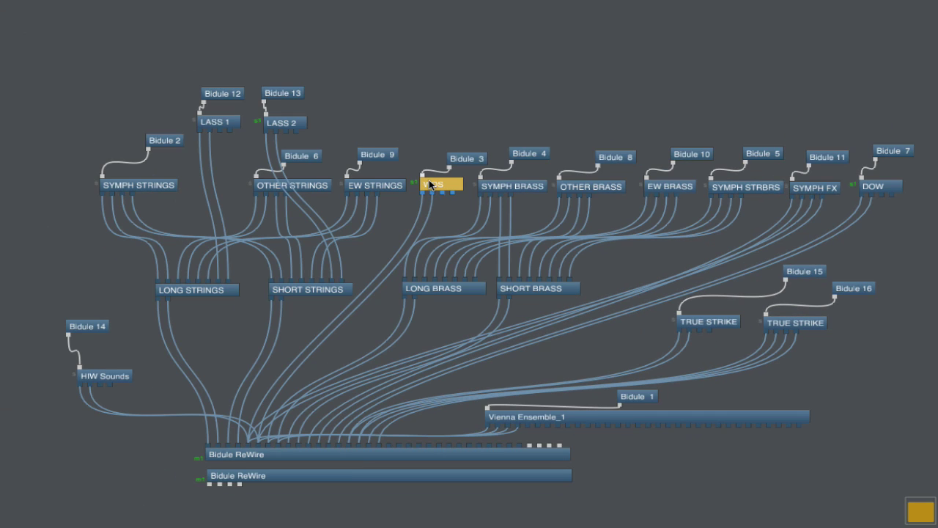
left_click(283, 126)
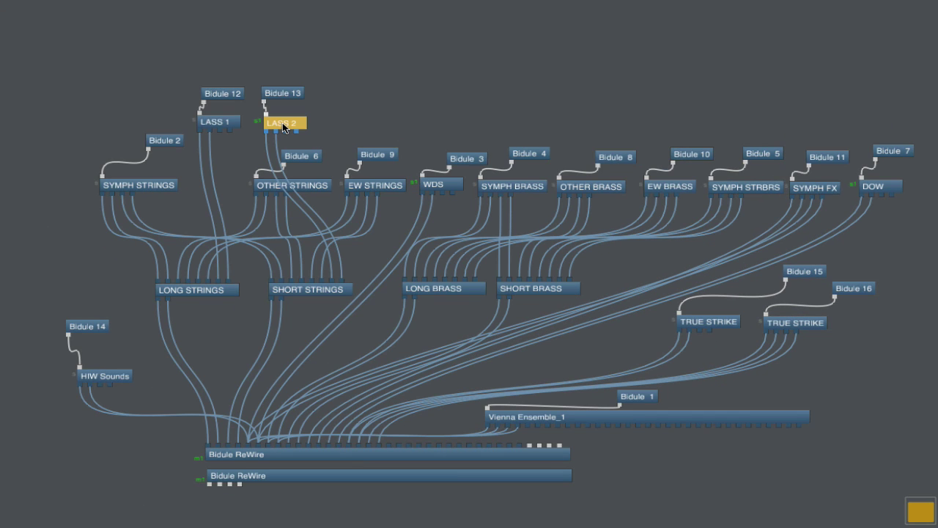
left_click(880, 183)
left_click(890, 250)
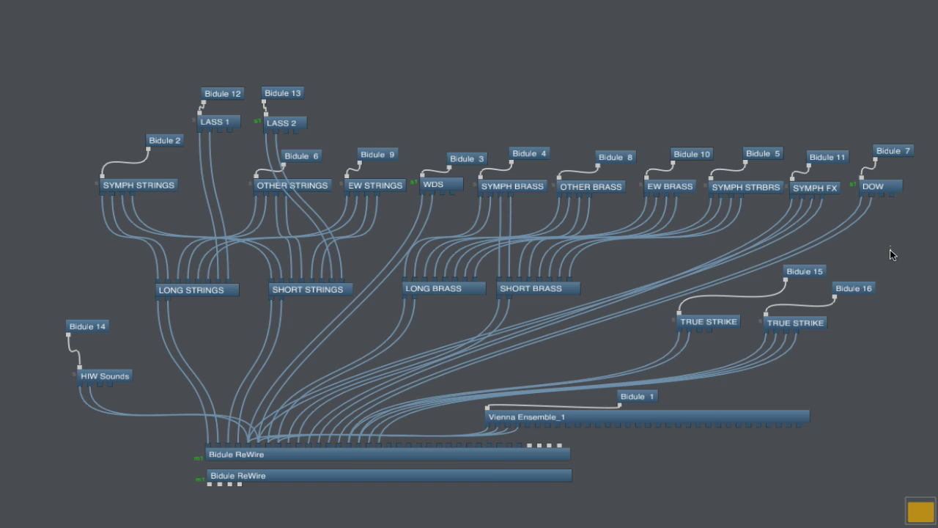
left_click(308, 454)
Switch to Digital Performer and examine the aux tracks and their Bidule inputs in the Mixing Board, closing it when finished.
left_click(349, 125)
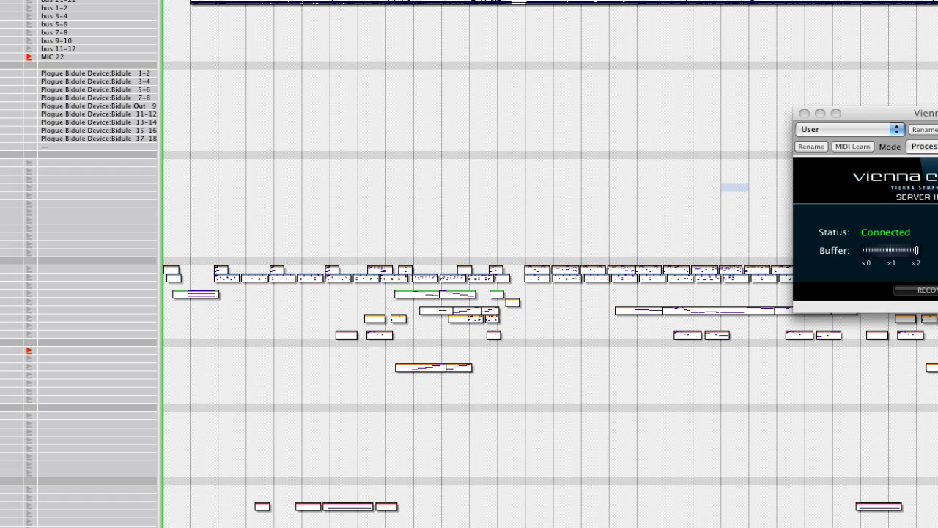
key("shift+m")
left_click_drag(278, 133, 252, 41)
left_click(239, 54)
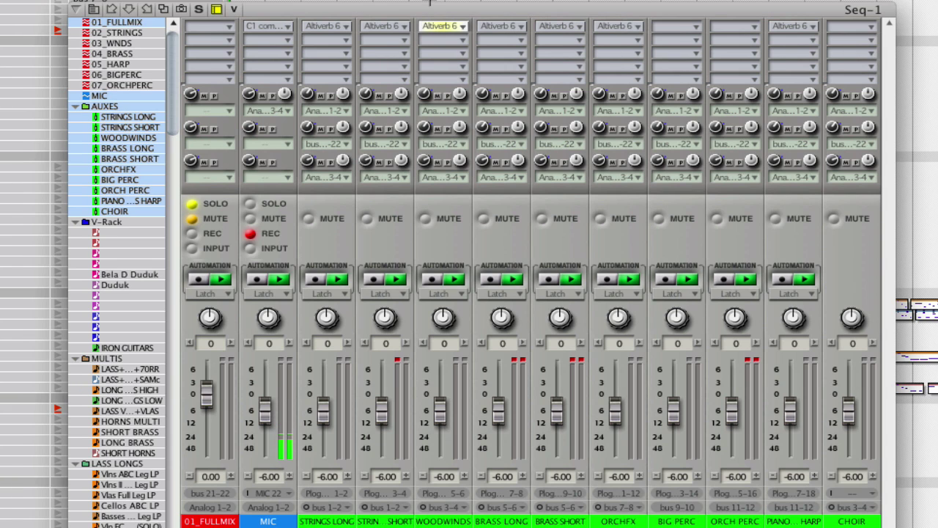
left_click_drag(430, 3, 688, 13)
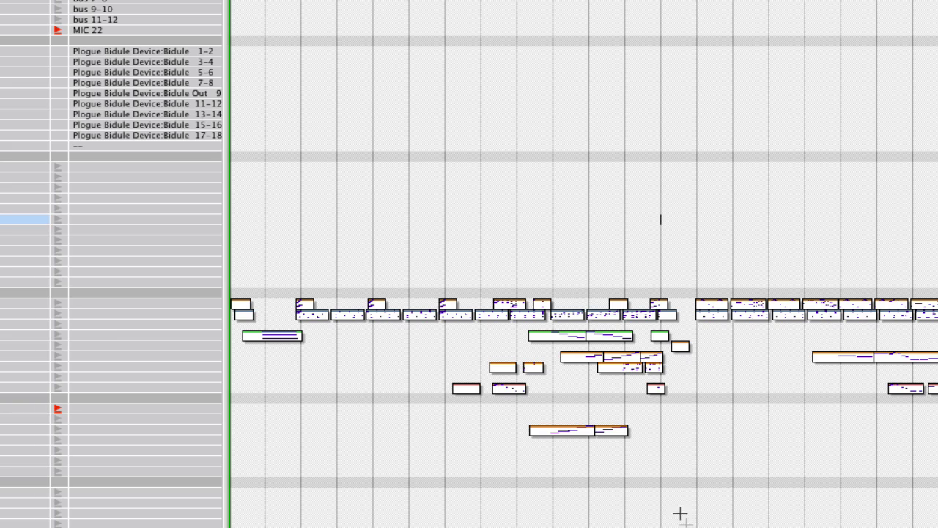
Play the sequence from its start while reviewing the woodwind, brass and keys tracks.
key("space")
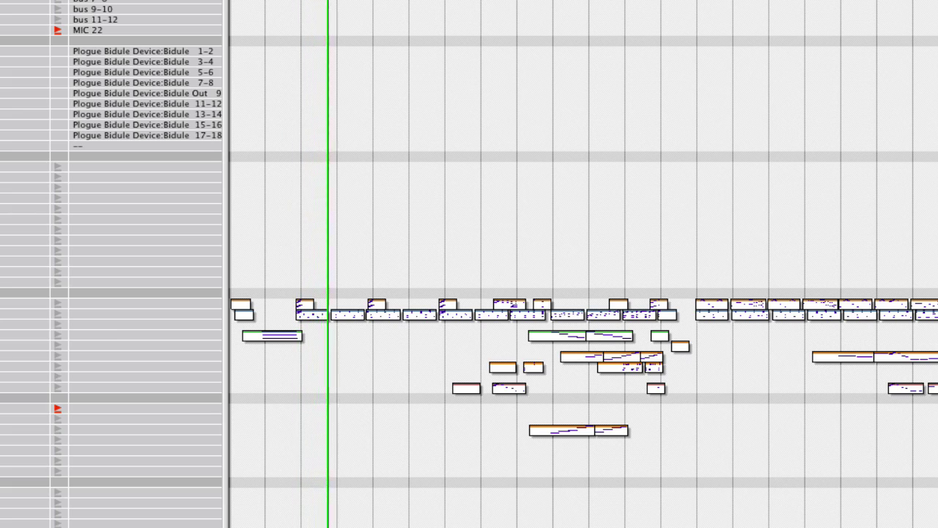
scroll(583, 264, "down", 15)
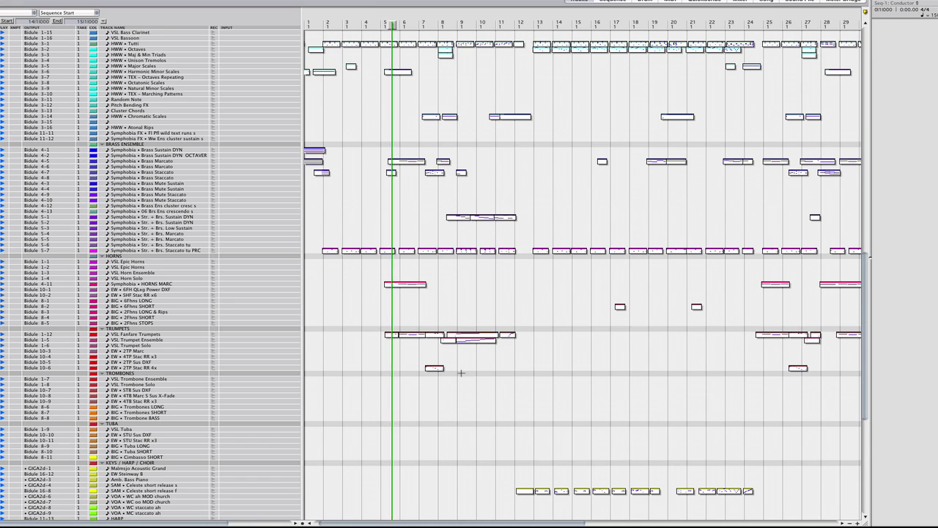
scroll(427, 310, "down", 2)
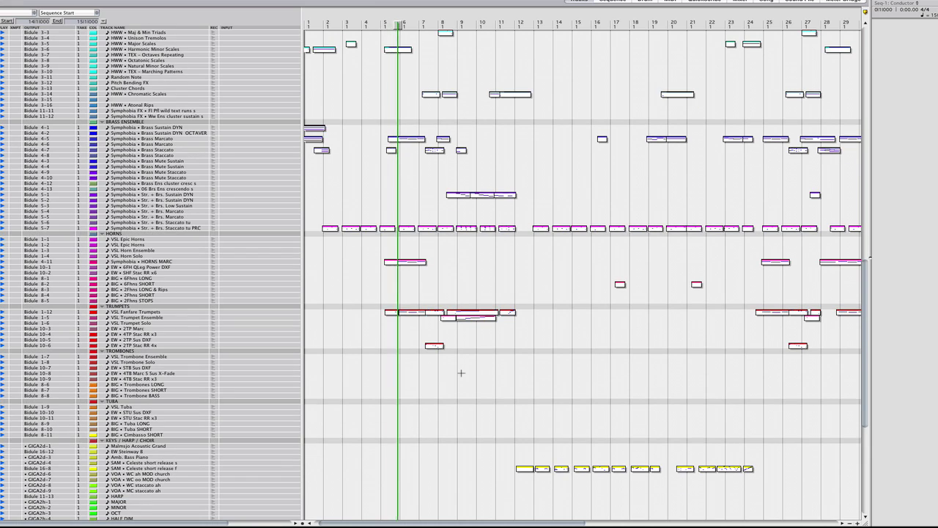
View the notes of the VSL Fanfare Trumpets and the Symphobia Str. + Brs. Staccato tu PRC parts in the MIDI editor during playback.
double_click(435, 313)
scroll(368, 437, "up", 4)
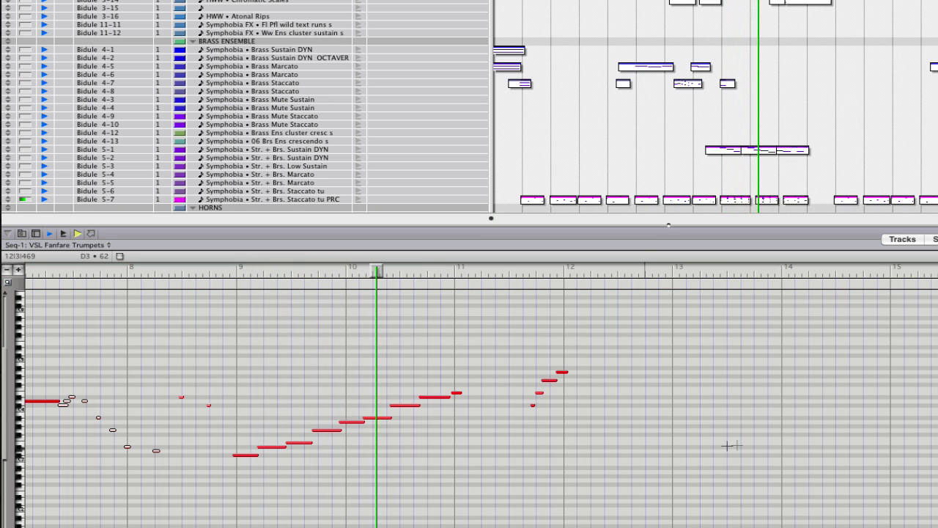
left_click(795, 200)
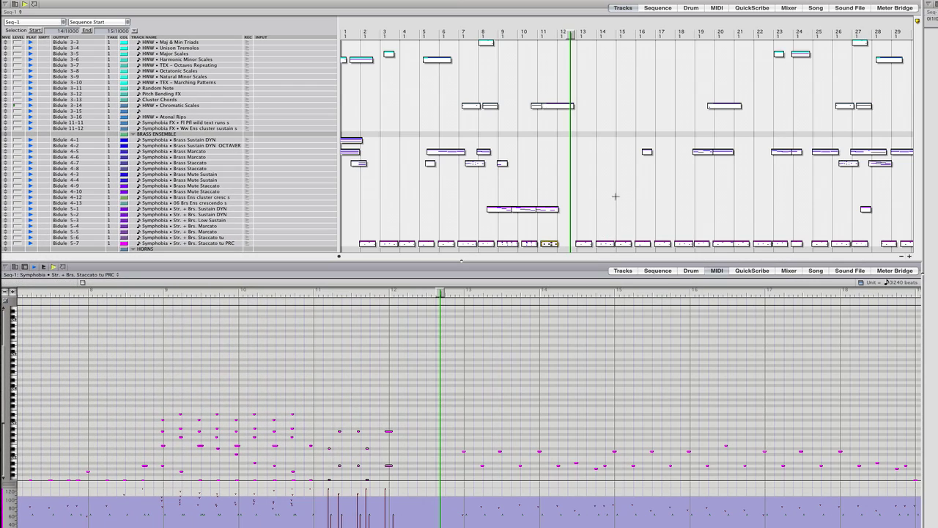
Return to the beginning of the track list and close the MIDI editor so the tracks use the full window height.
scroll(611, 195, "up", 10)
left_click(665, 164)
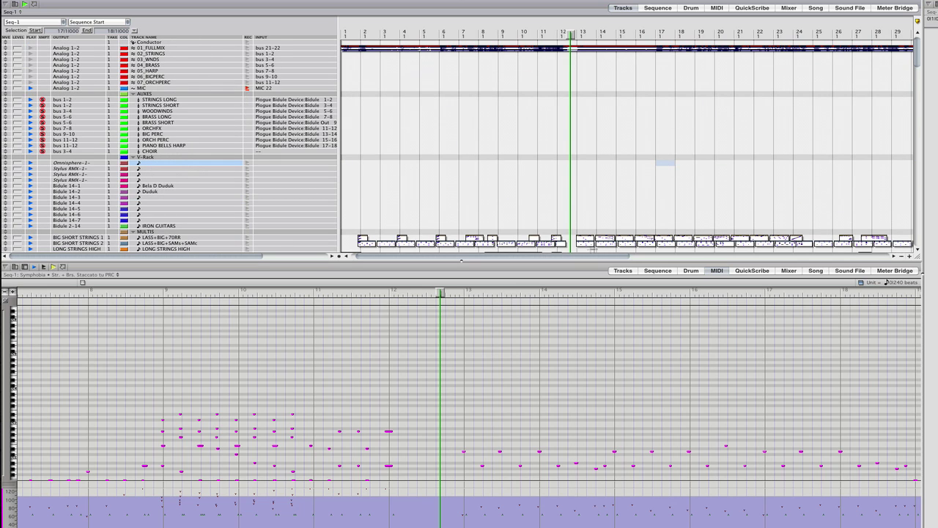
left_click(6, 267)
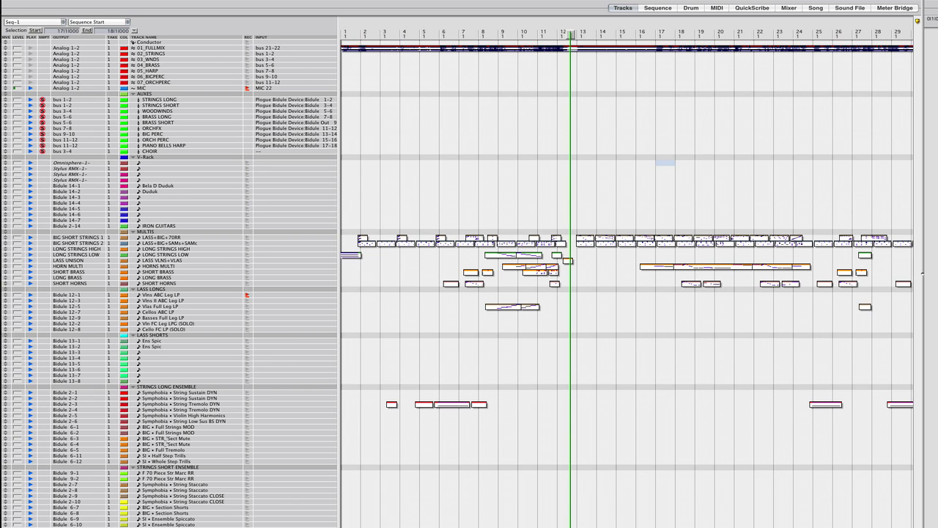
Examine the Bidule channels combined in each of the MIDI Device Groups, closing that window when finished.
left_click_drag(766, 144, 629, 102)
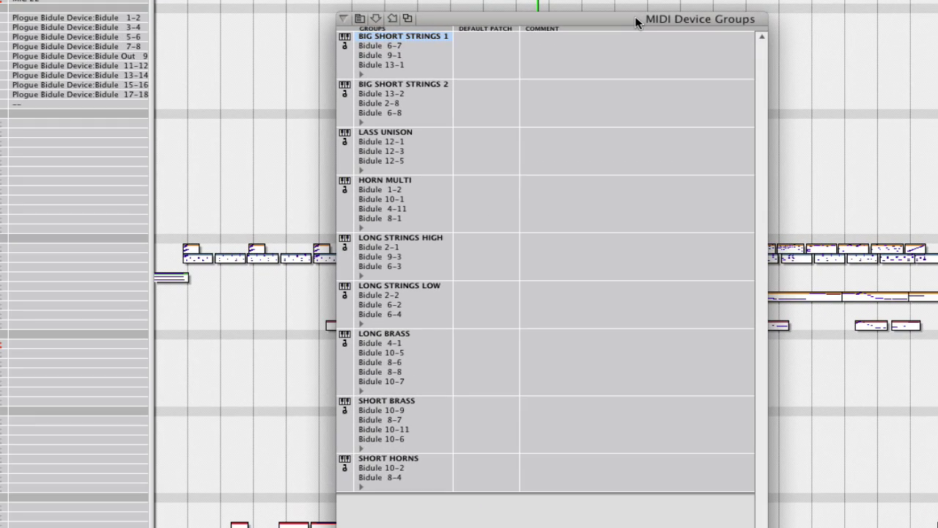
left_click_drag(635, 16, 937, 0)
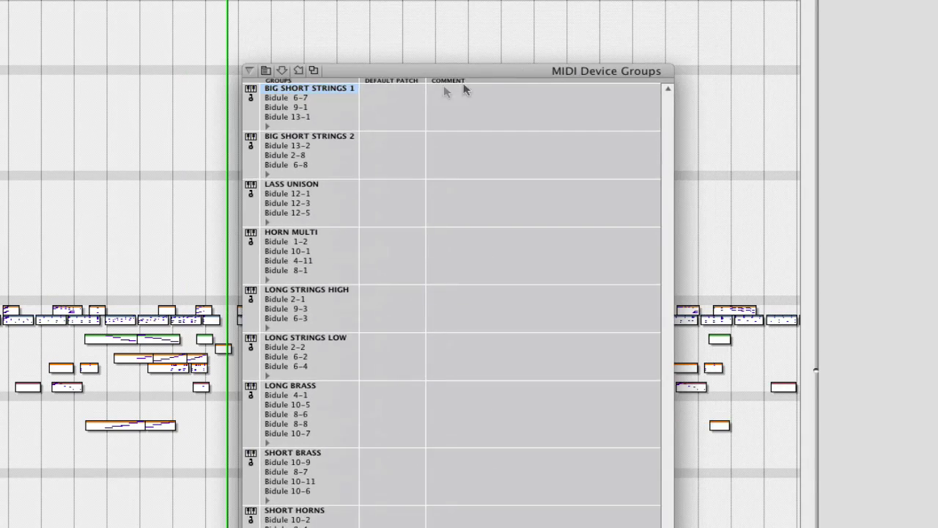
left_click_drag(381, 73, 438, 60)
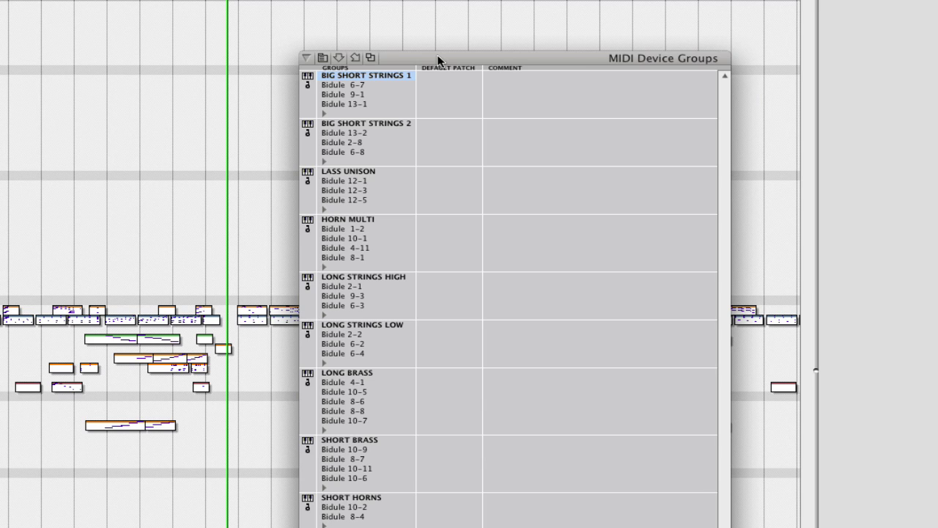
left_click_drag(437, 58, 176, 62)
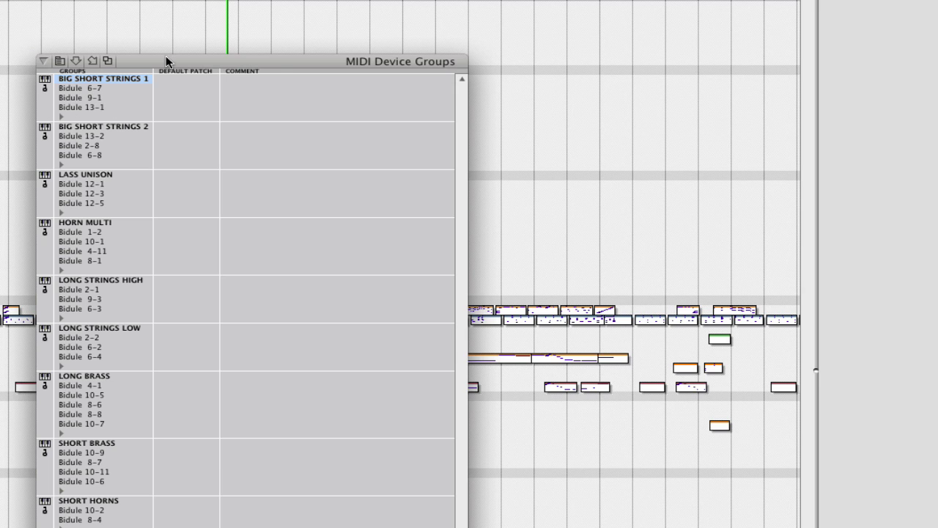
left_click_drag(167, 60, 275, 63)
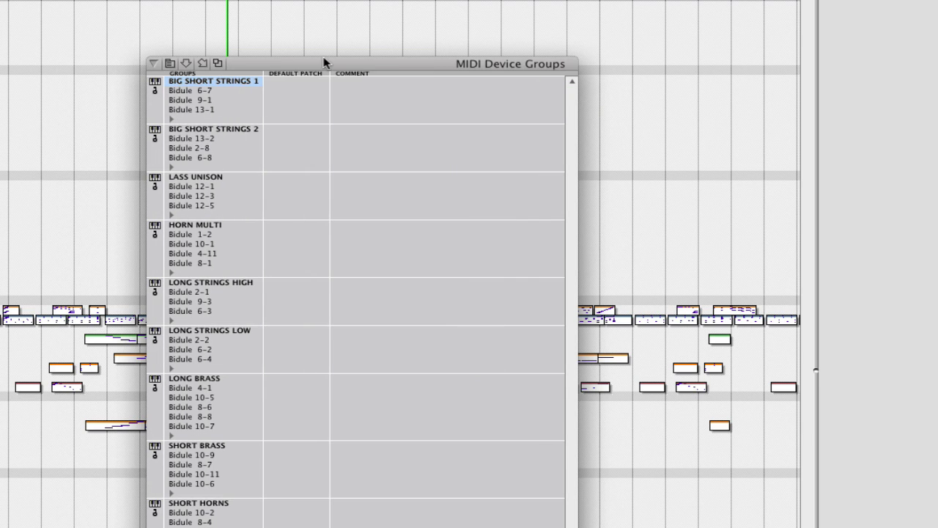
key("super+w")
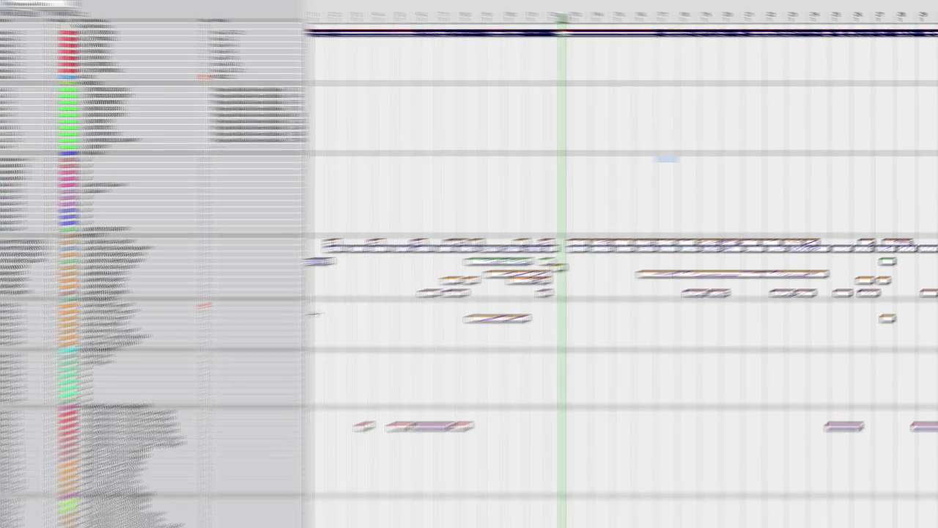
Record-enable the MULTIS tracks one after another, from LASS+BIG+SAMs+SAMc to SHORT HORNS, and briefly select the whole group.
scroll(262, 235, "down", 1)
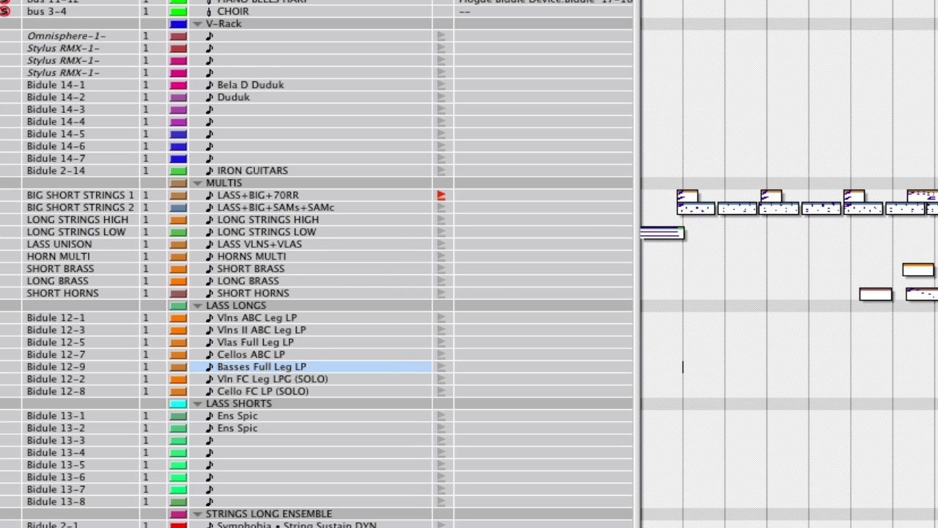
left_click(440, 207)
left_click(440, 219)
left_click(697, 269)
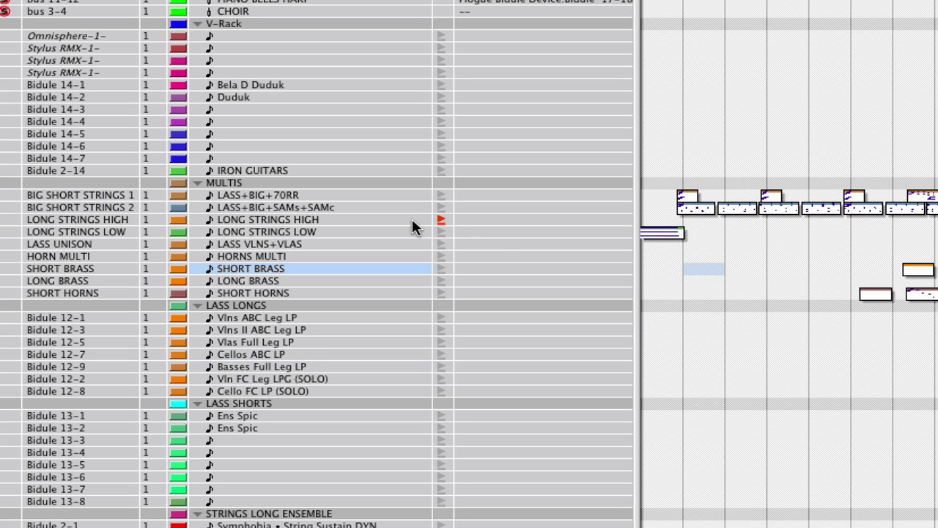
left_click(442, 245)
left_click(786, 379)
left_click(727, 266)
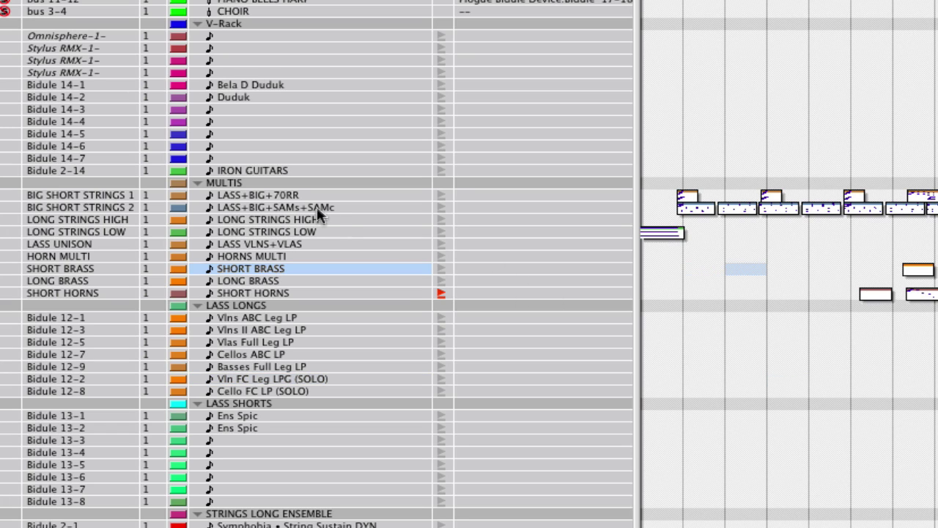
left_click_drag(315, 304, 316, 304)
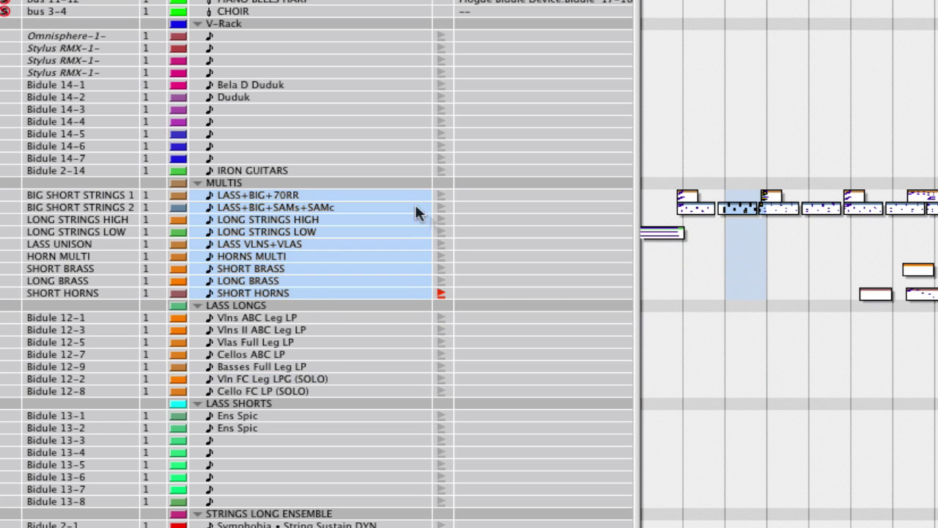
left_click(809, 293)
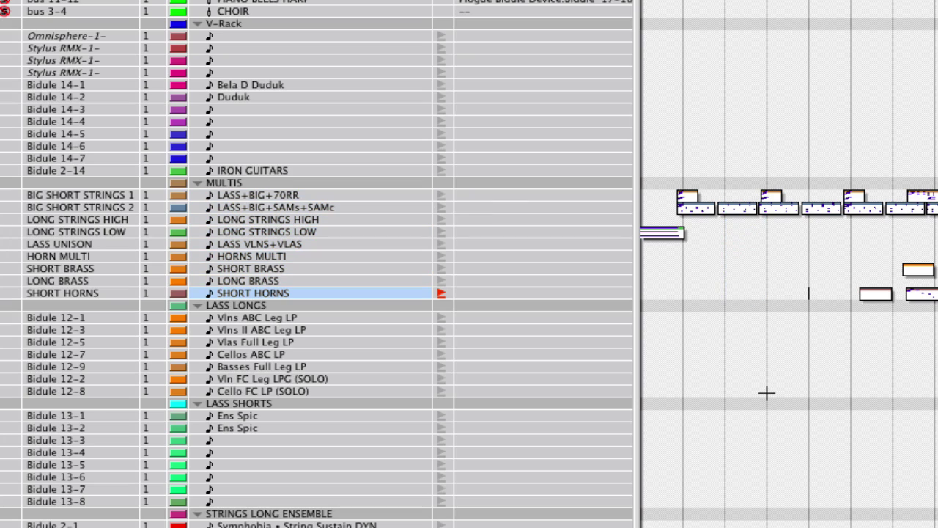
Review the individual track groups from the strings through the orchestral percussion, returning to the MULTIS group.
scroll(765, 394, "down", 5)
scroll(764, 395, "down", 10)
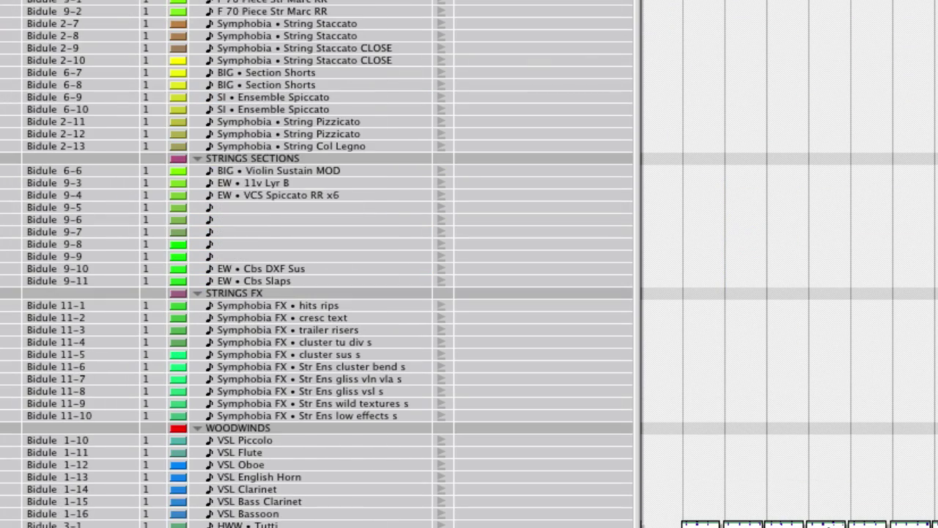
scroll(378, 242, "down", 5)
scroll(377, 246, "down", 15)
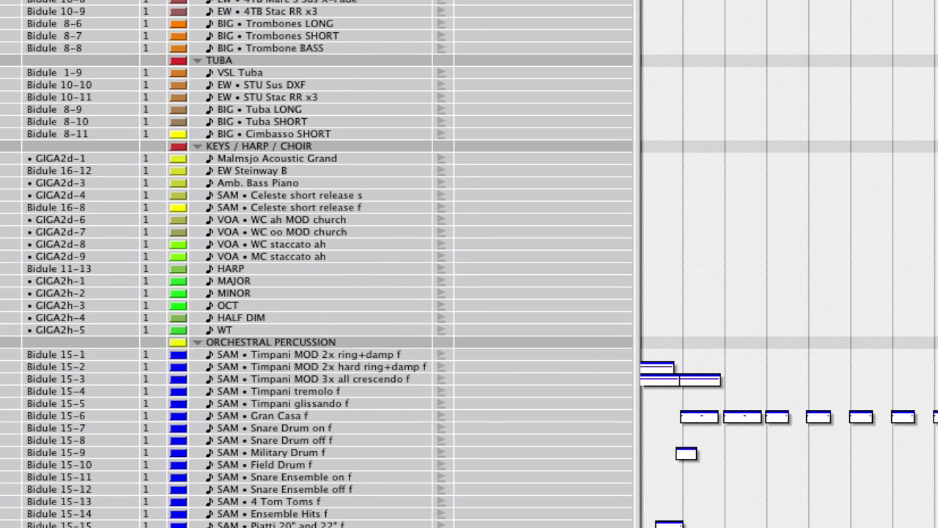
scroll(828, 444, "up", 6)
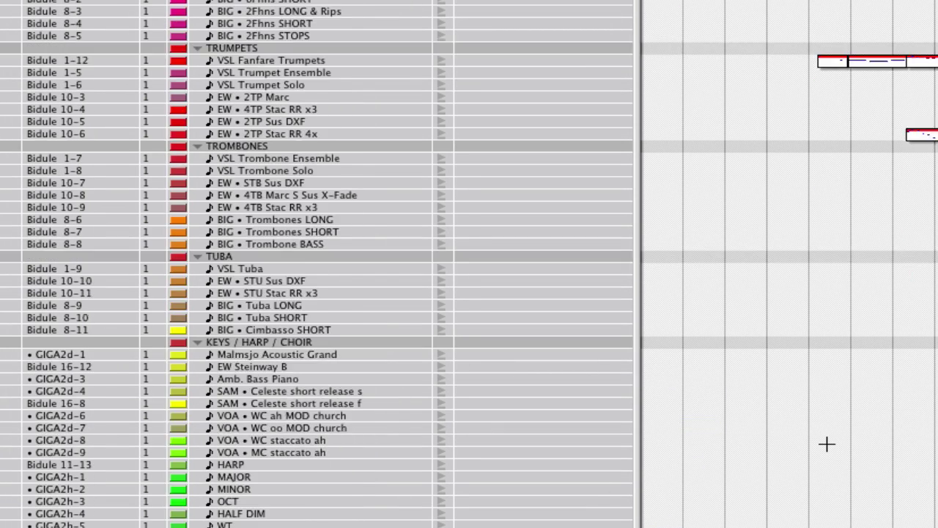
scroll(828, 444, "up", 20)
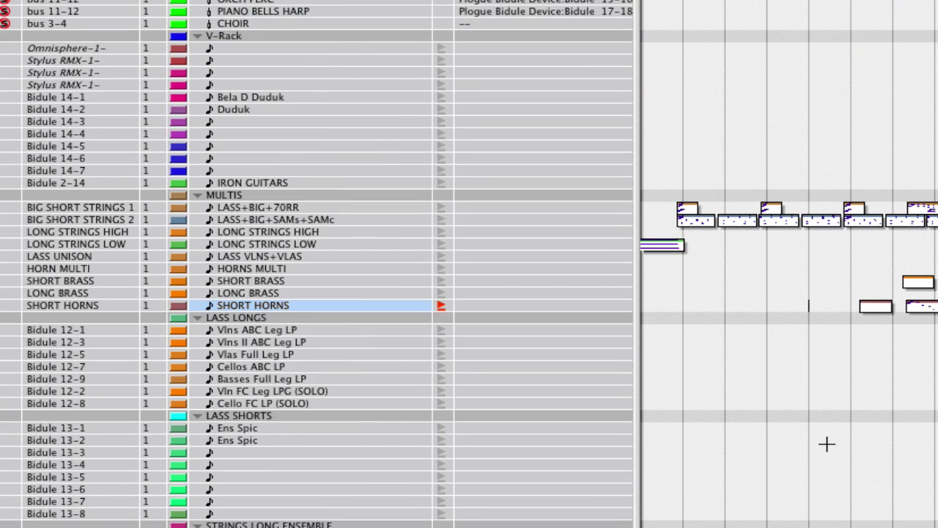
left_click(768, 475)
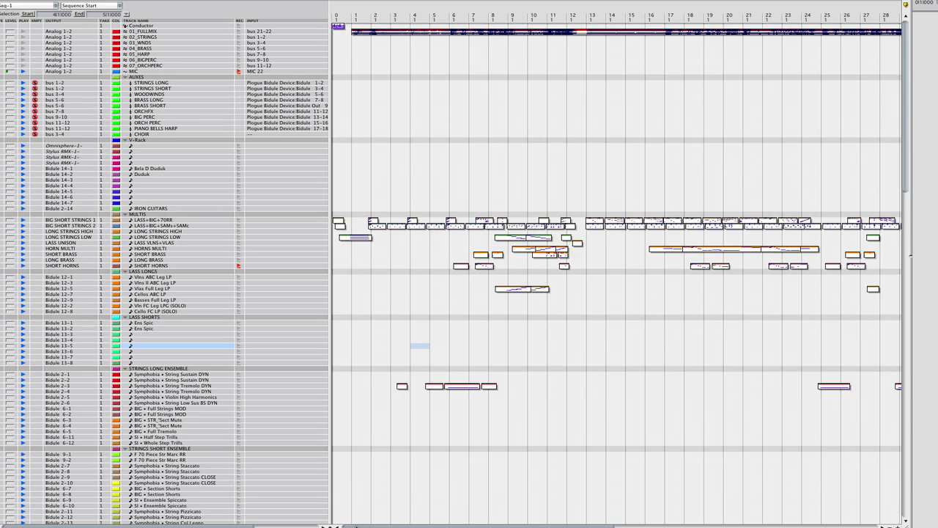
Select bar 48 on the two BIG Full Strings MOD tracks and play the closing bars of the sequence.
left_click_drag(363, 524, 542, 522)
left_click_drag(533, 408, 547, 415)
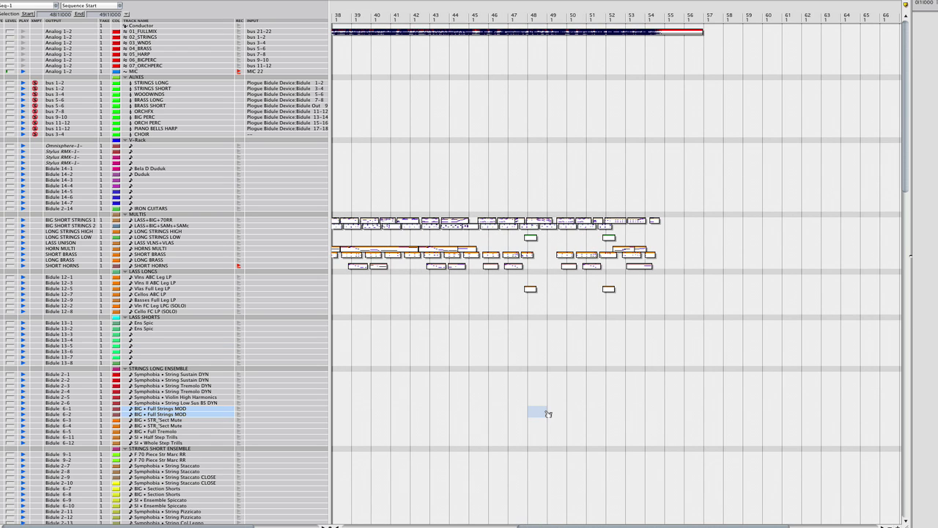
key("space")
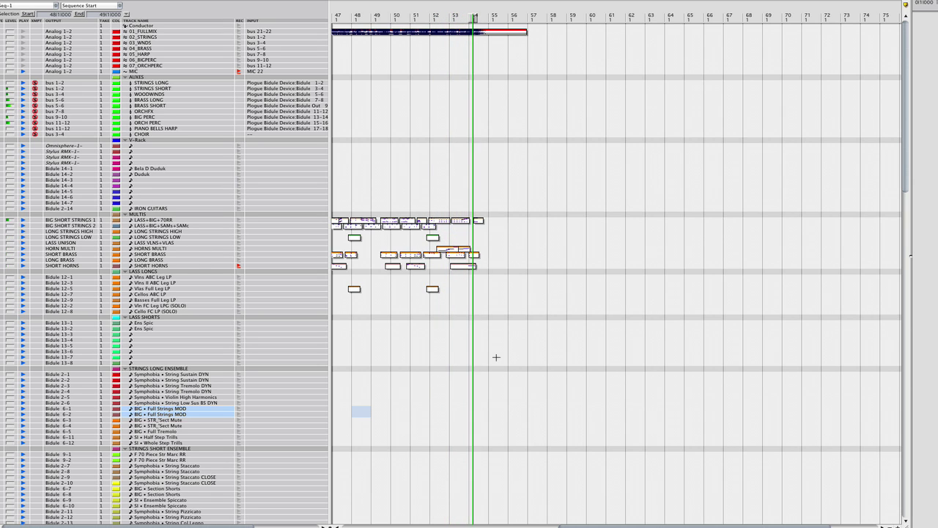
left_click(498, 357)
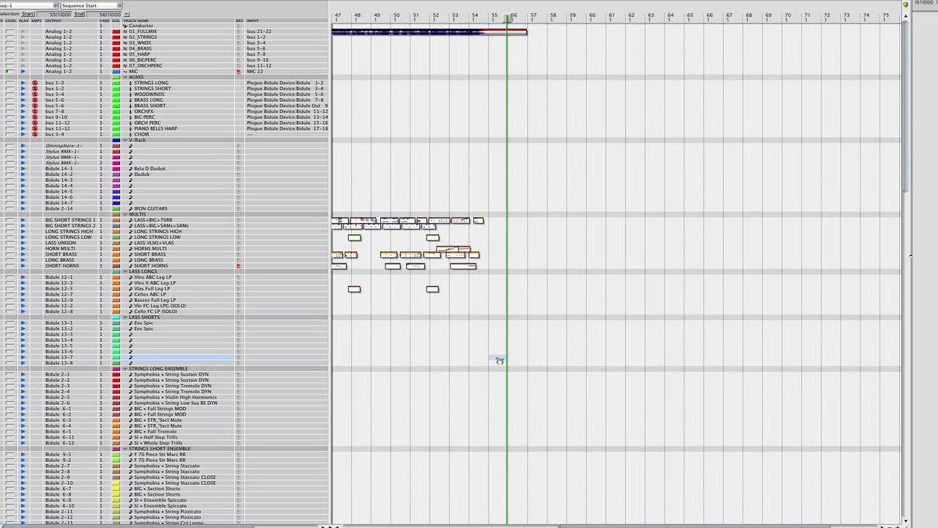
left_click(494, 334)
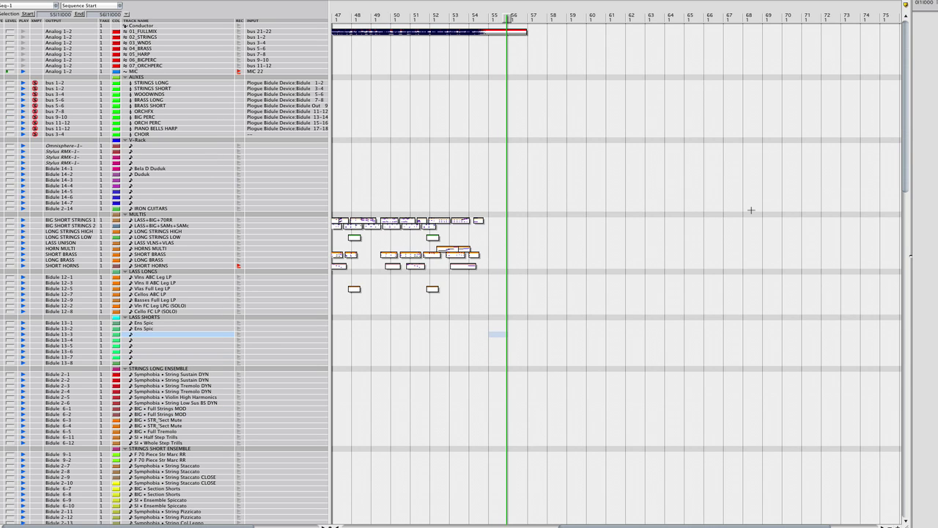
left_click(611, 314)
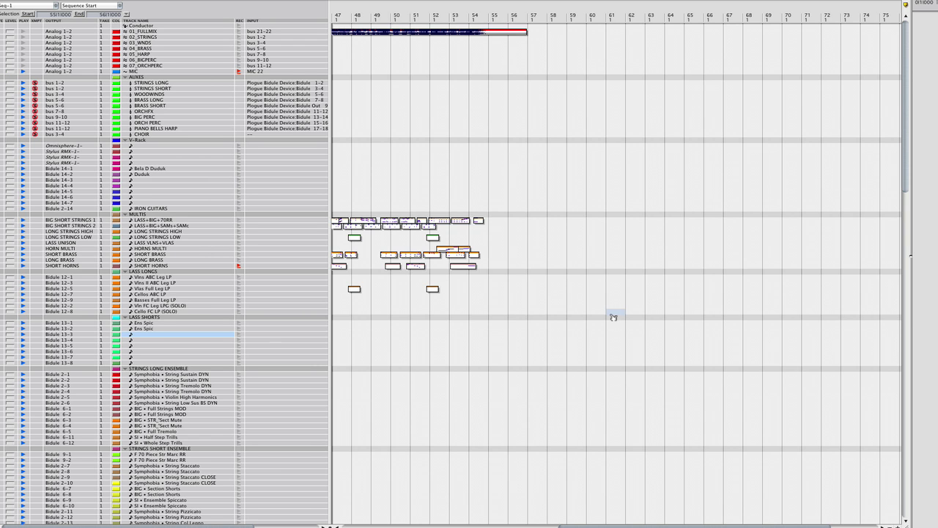
left_click(592, 357)
Go to the woodwind tracks around bar 44 and record-enable the HWW Chromatic Scales track.
scroll(360, 325, "left", 5)
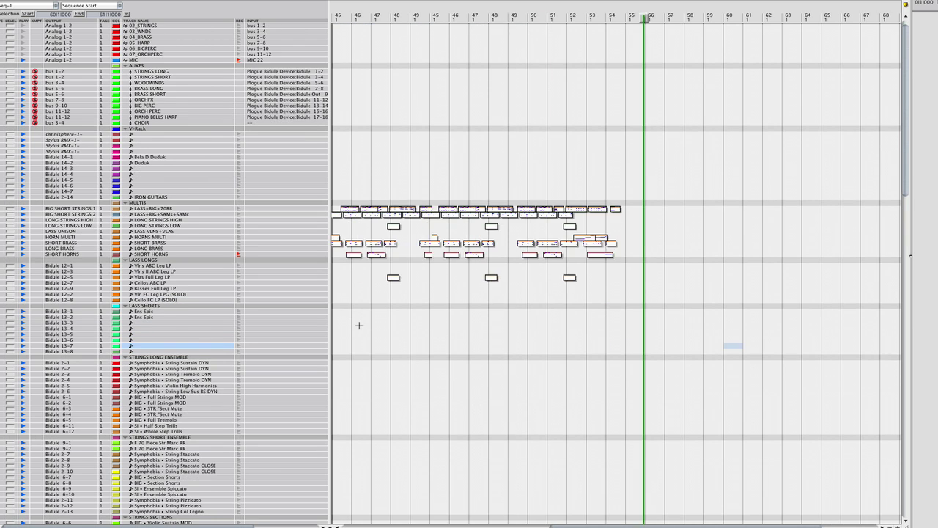
scroll(402, 326, "down", 10)
scroll(399, 329, "down", 9)
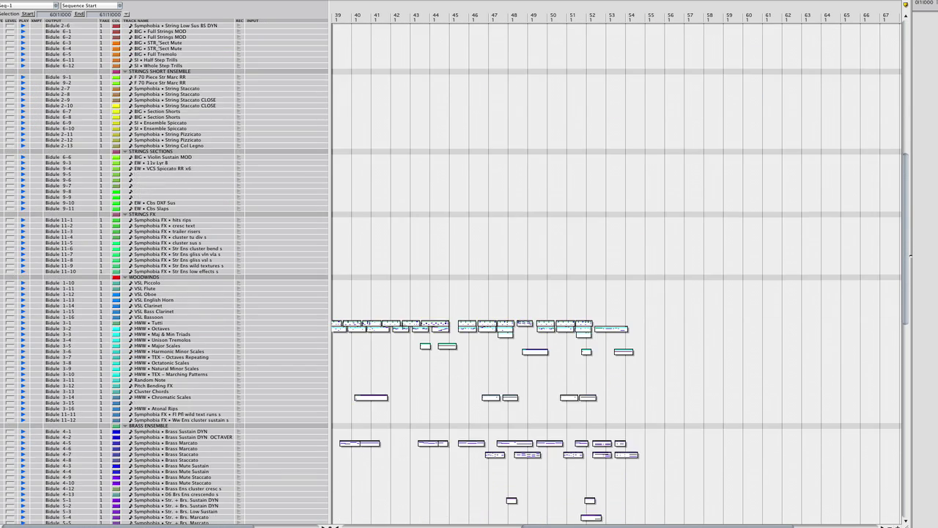
scroll(397, 333, "down", 3)
left_click(429, 248)
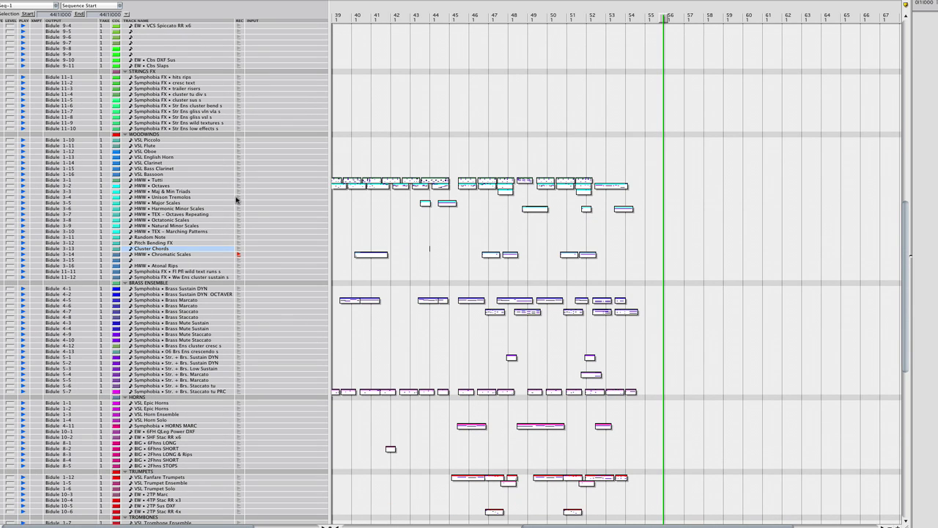